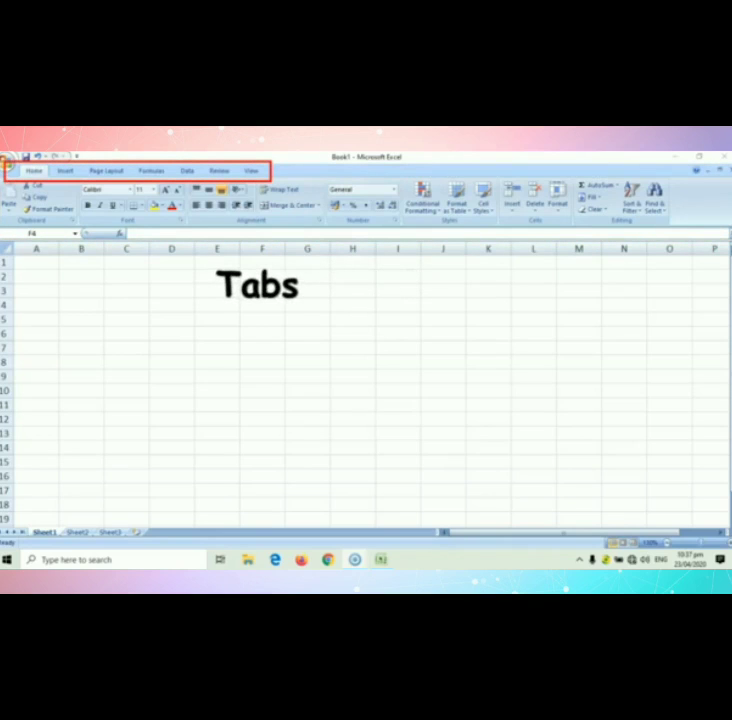
click(65, 170)
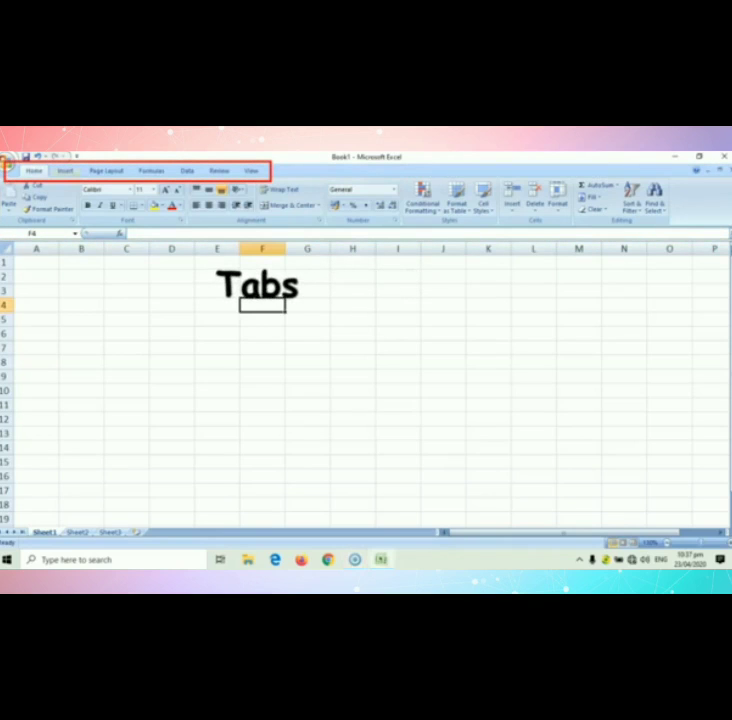
click(106, 170)
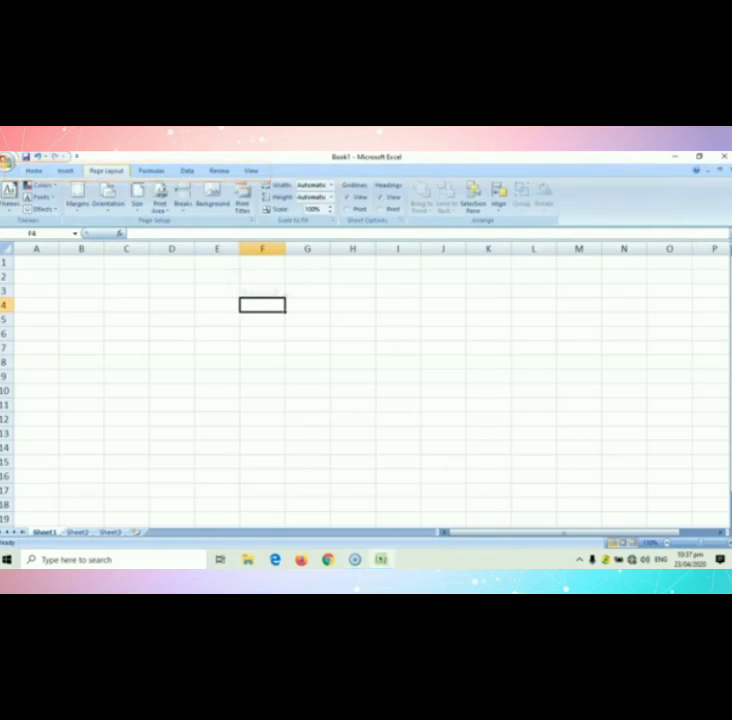
click(151, 170)
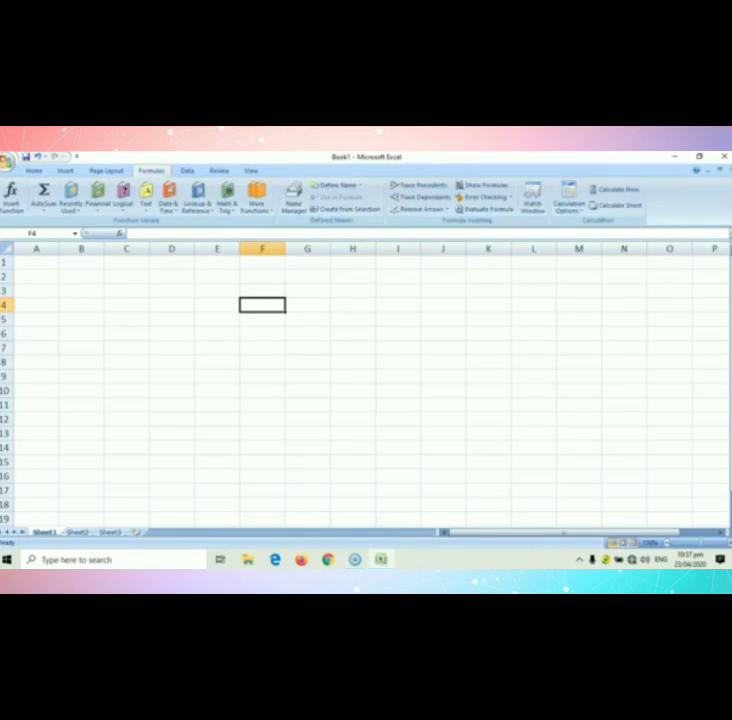
click(34, 170)
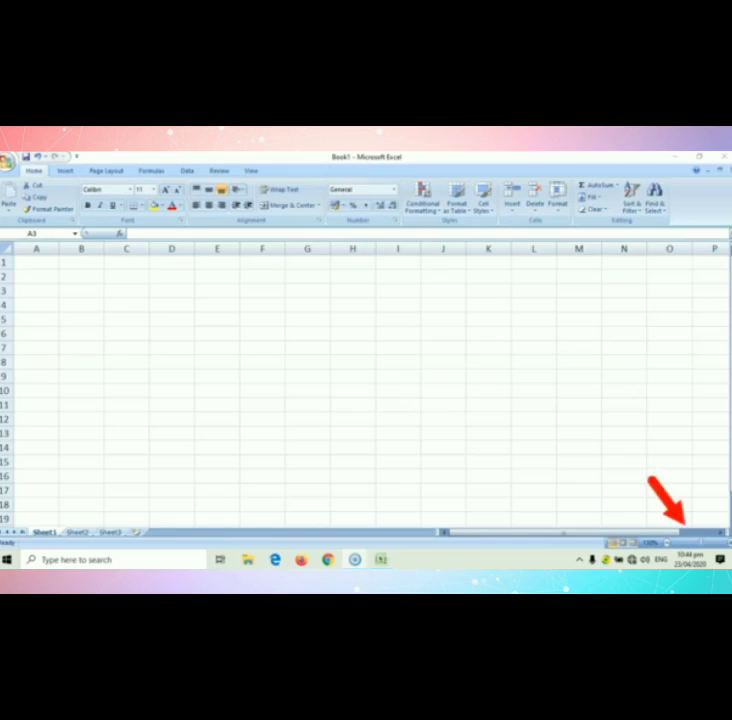
- Zoom in on the worksheet so the cells are displayed noticeably larger
click(36, 291)
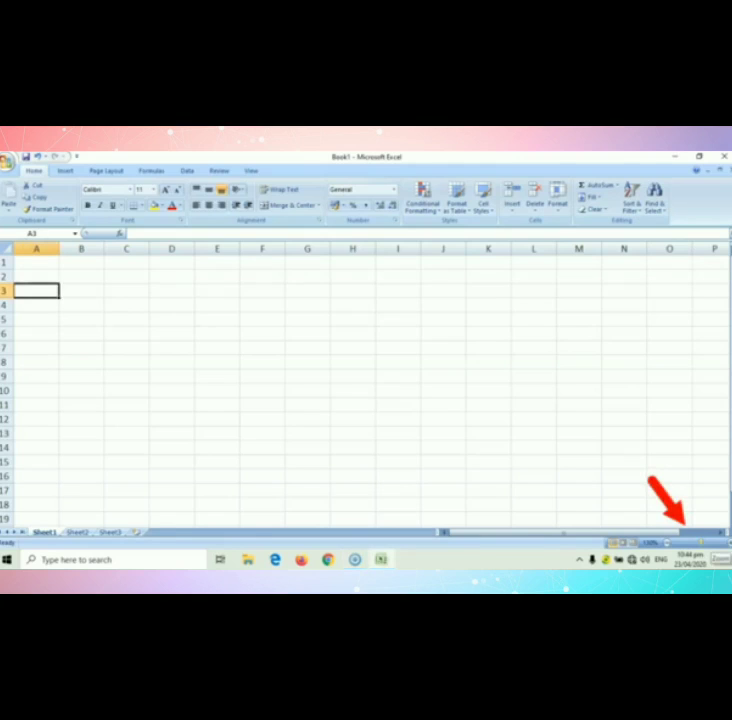
drag(700, 542, 709, 542)
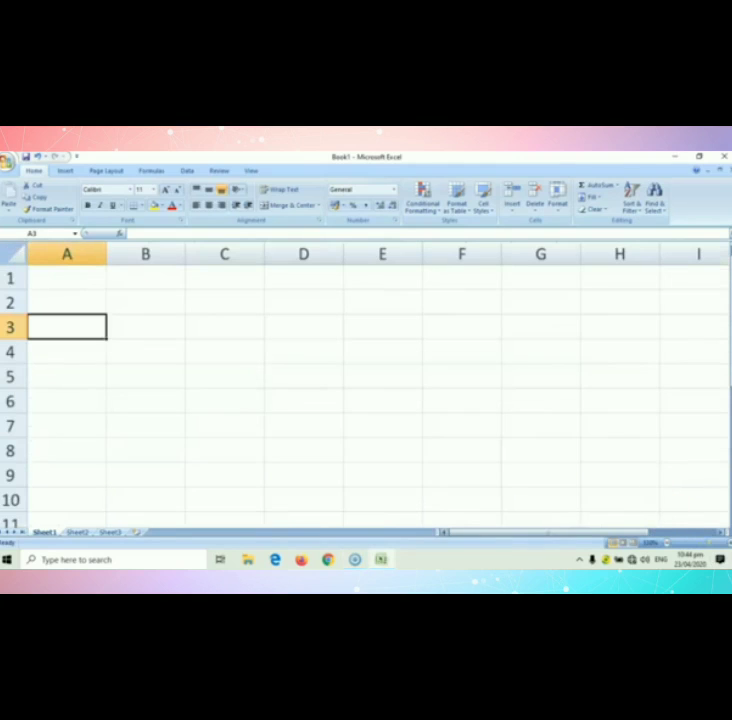
click(303, 254)
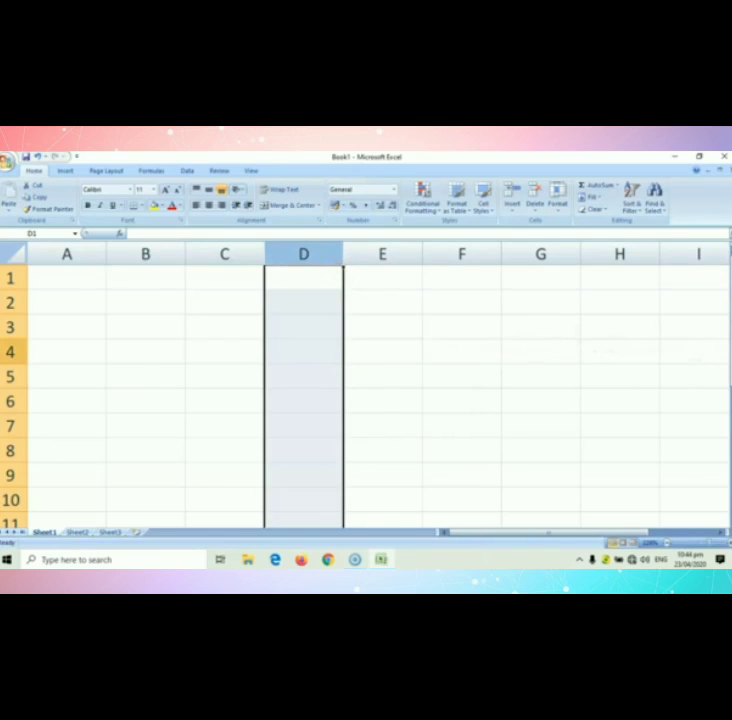
ctrl+click(11, 351)
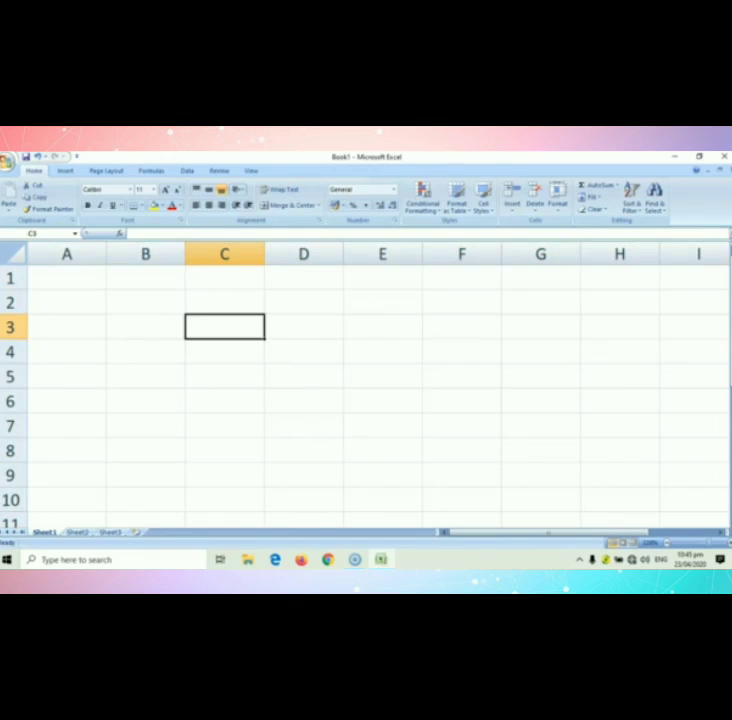
click(145, 351)
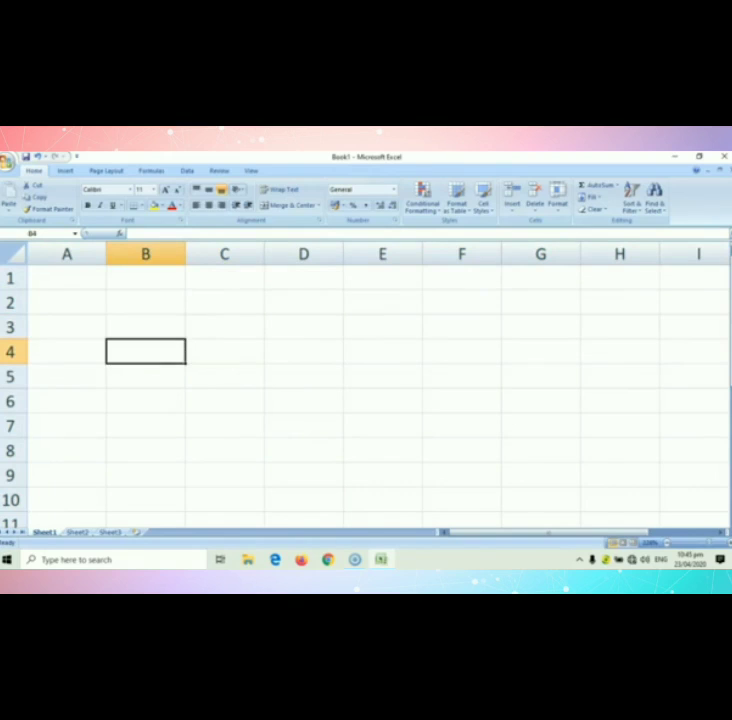
click(66, 278)
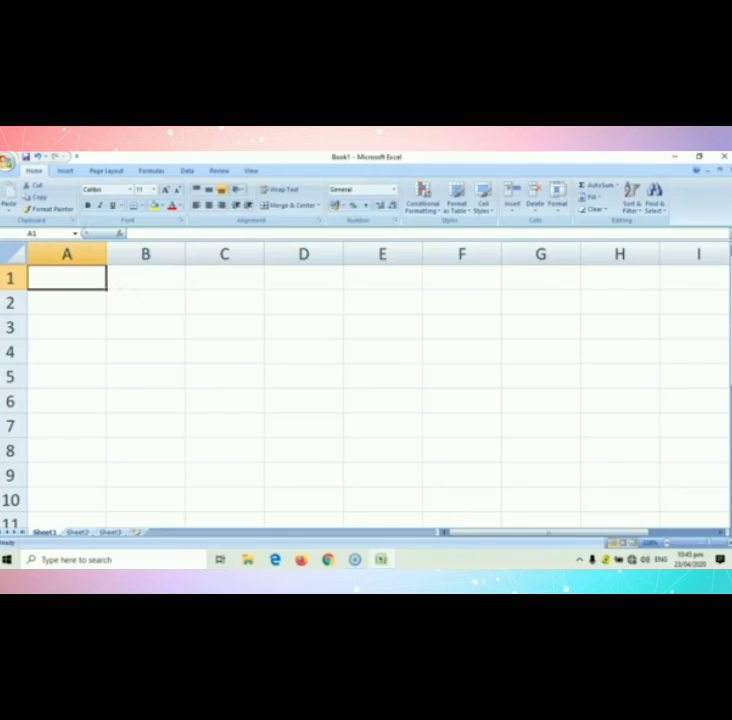
- Enter the heading Savings in B1 and the months January, February and March below it in B2:B4
click(224, 326)
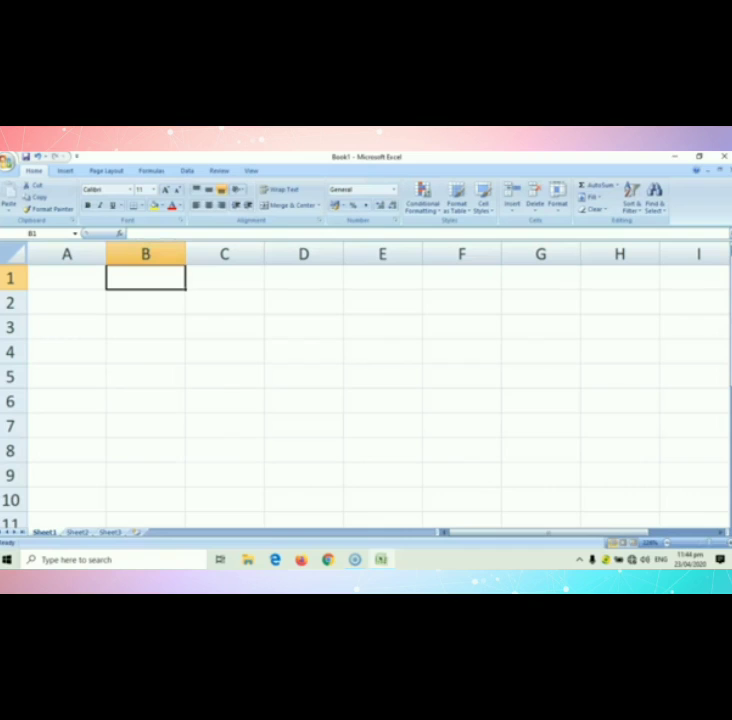
text(Savings)
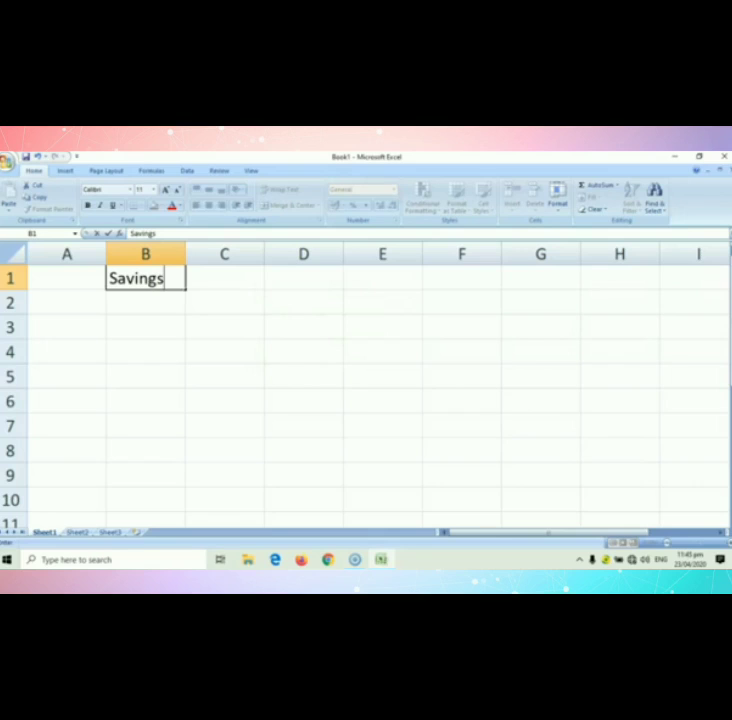
key(Return)
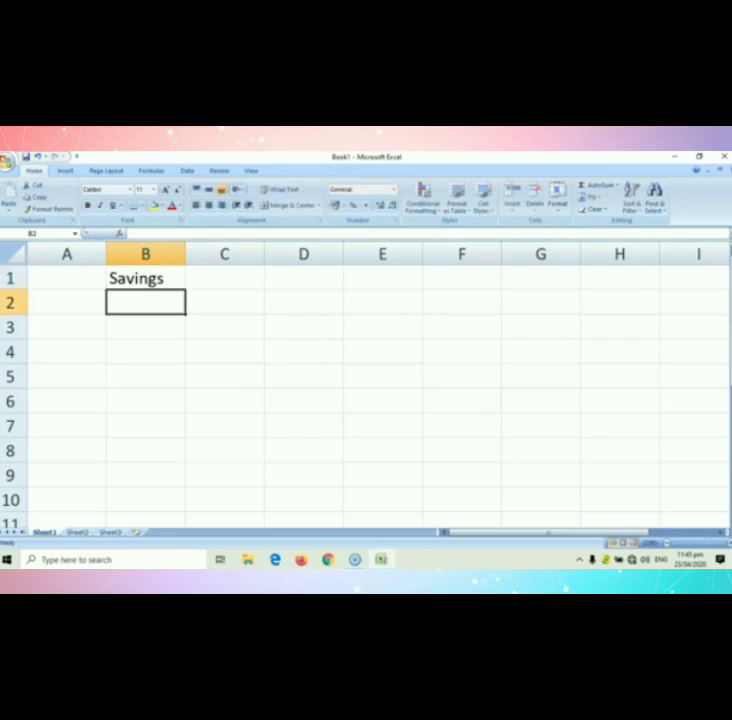
text(January)
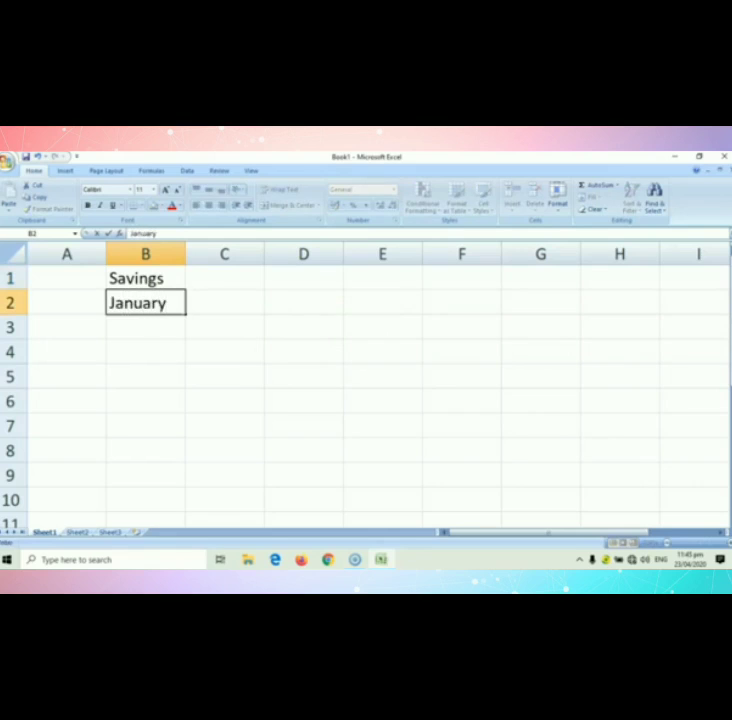
key(Return)
text(February)
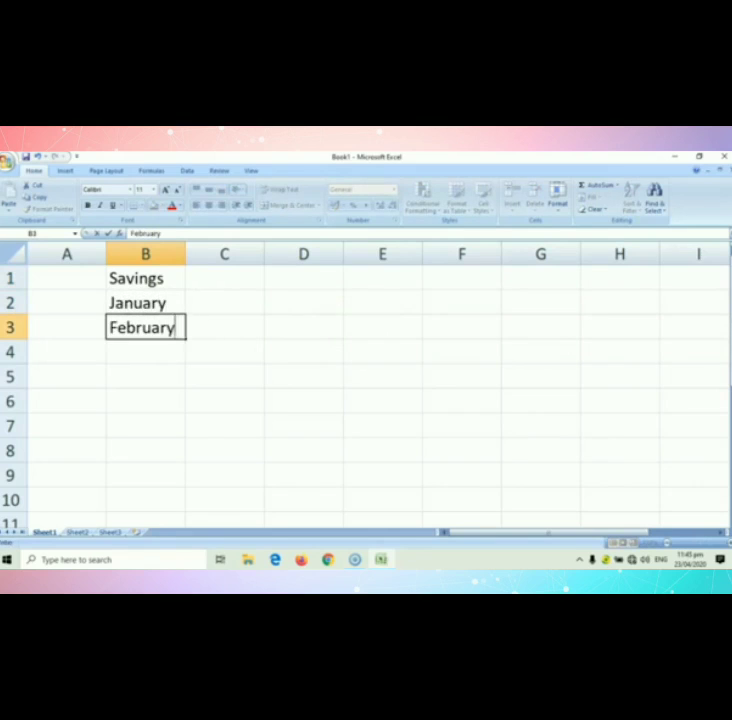
key(Return)
text(March)
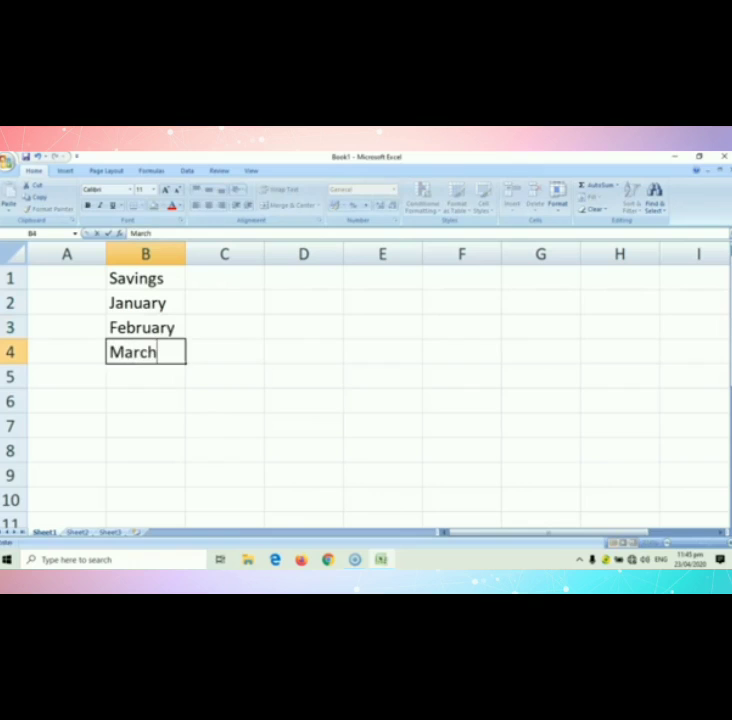
click(224, 302)
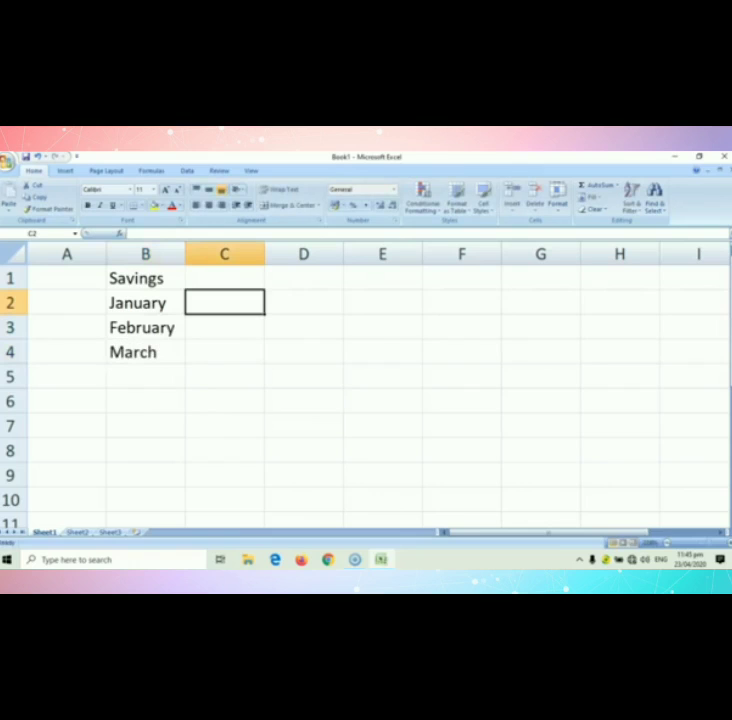
- Add the heading Amount in C1, beside the Savings heading
click(224, 278)
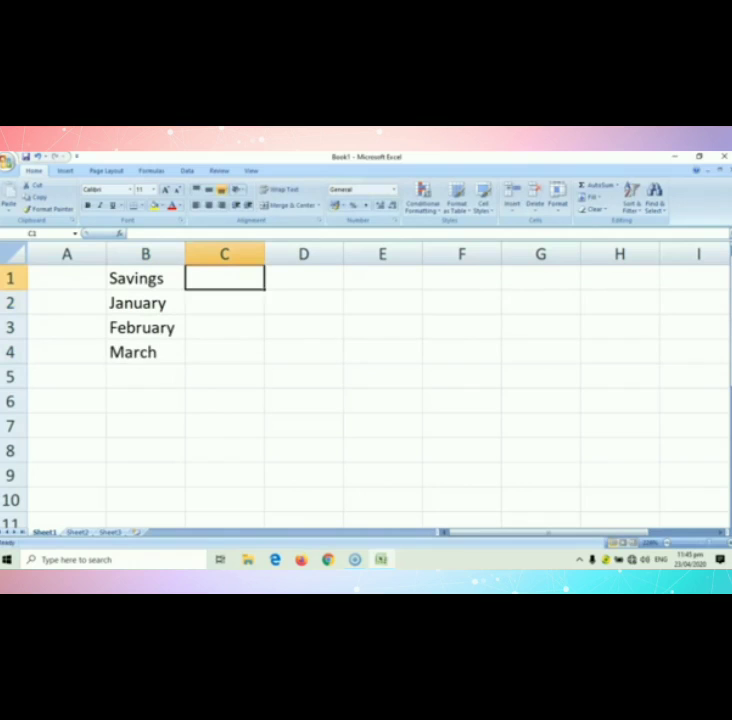
text(Amount)
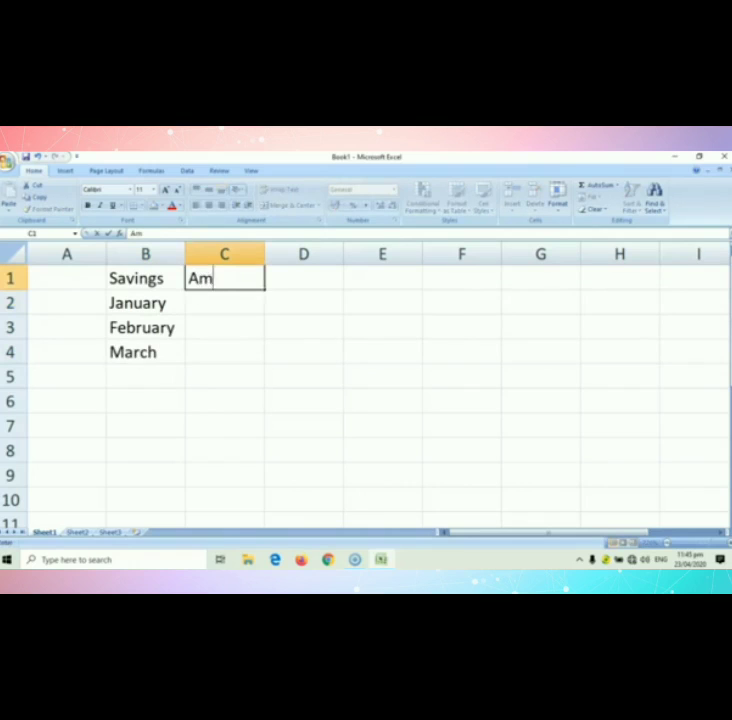
click(224, 327)
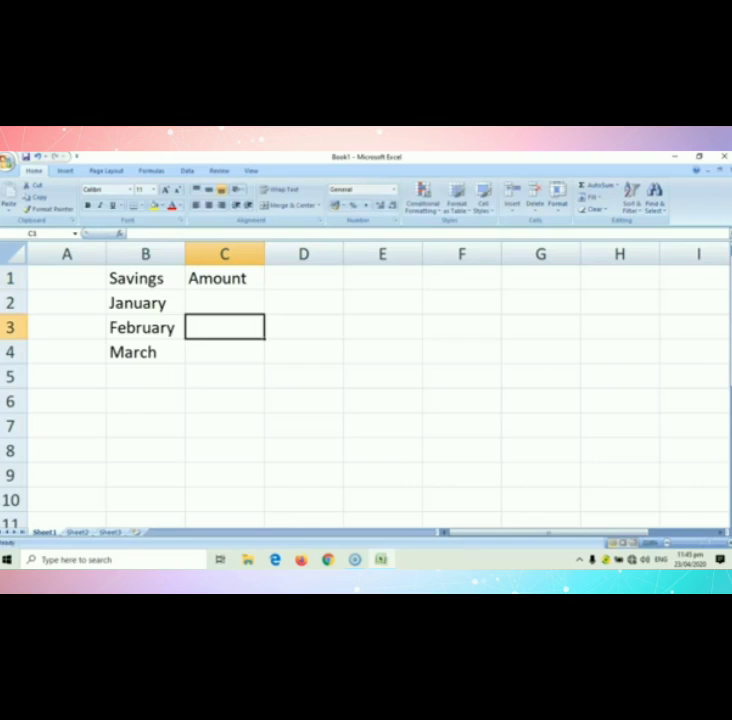
click(304, 327)
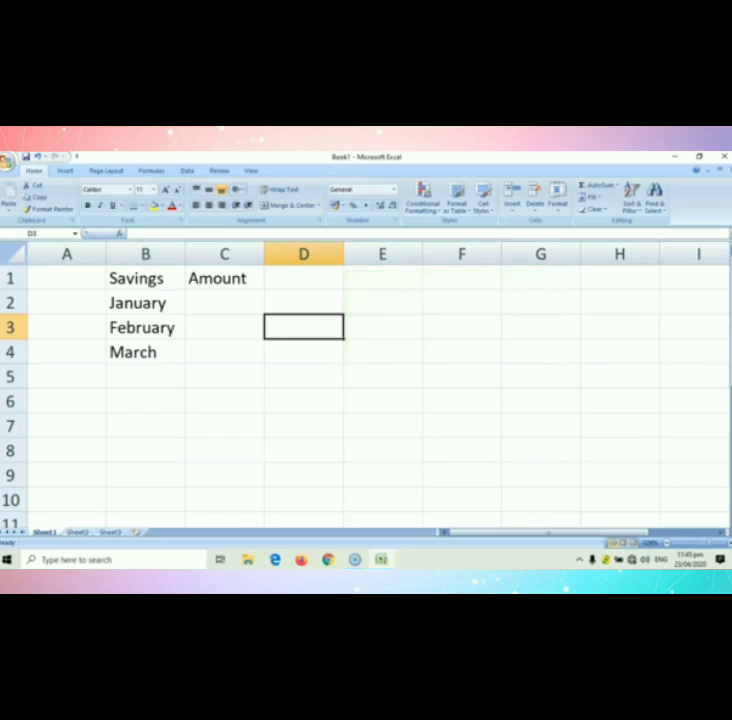
- Enter the savings amounts 185 for January, 220 for February and 165 for March in C2:C4
click(224, 302)
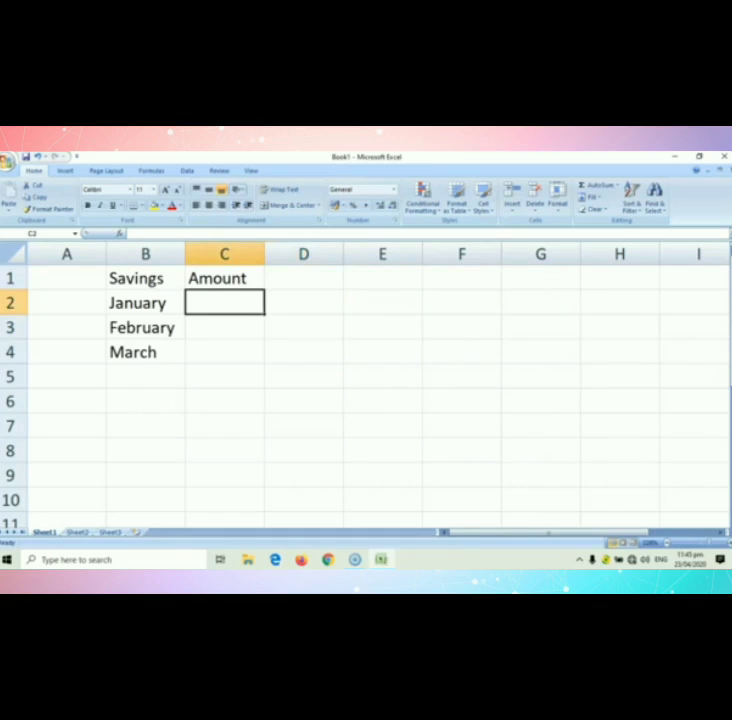
text(185)
key(Return)
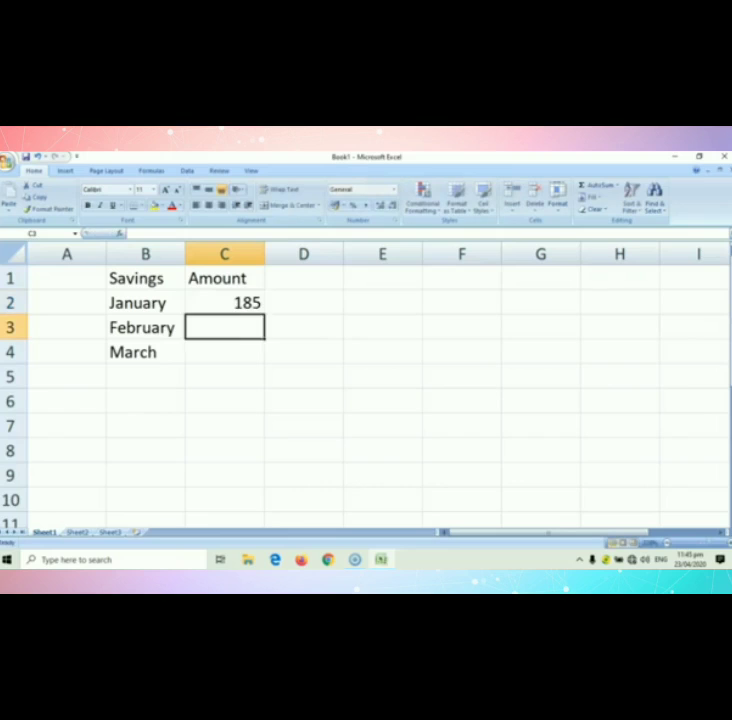
text(220)
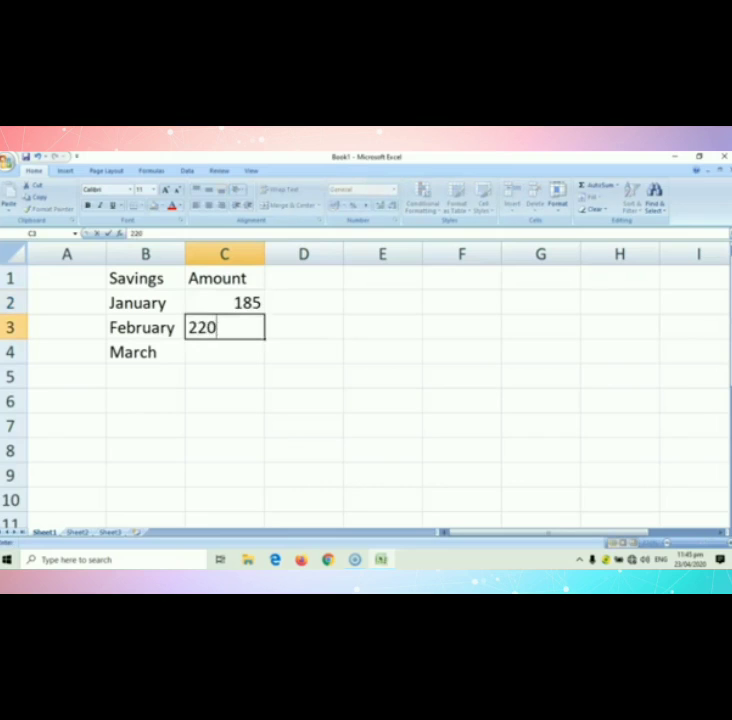
key(Return)
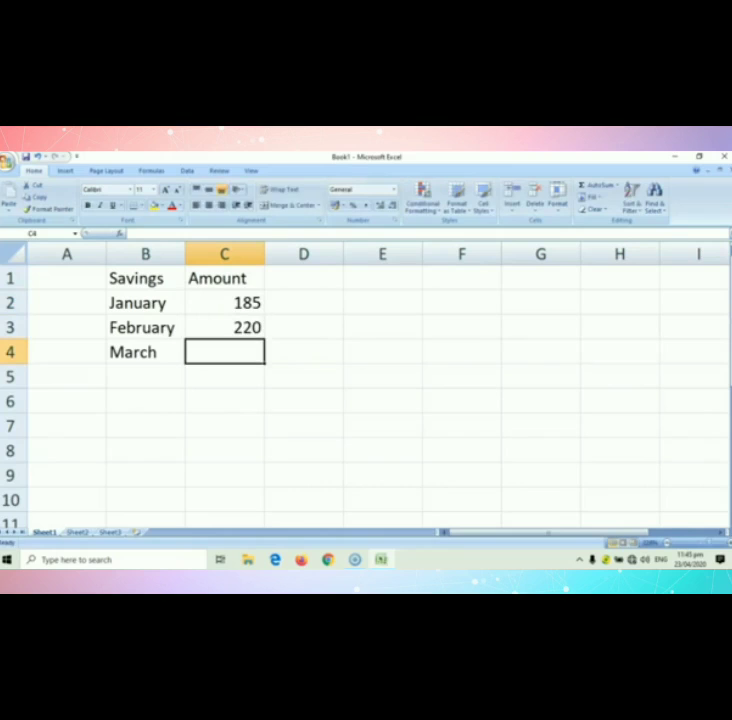
text(165)
key(Tab)
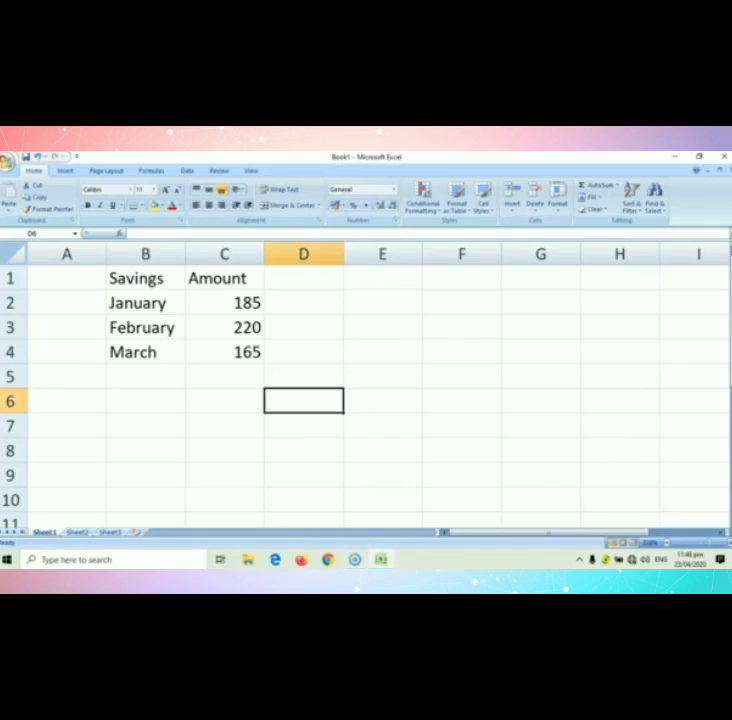
- Format the amounts in C2:C4 as accounting values in Philippine pesos, using the English (Philippines) format
drag(224, 303, 224, 352)
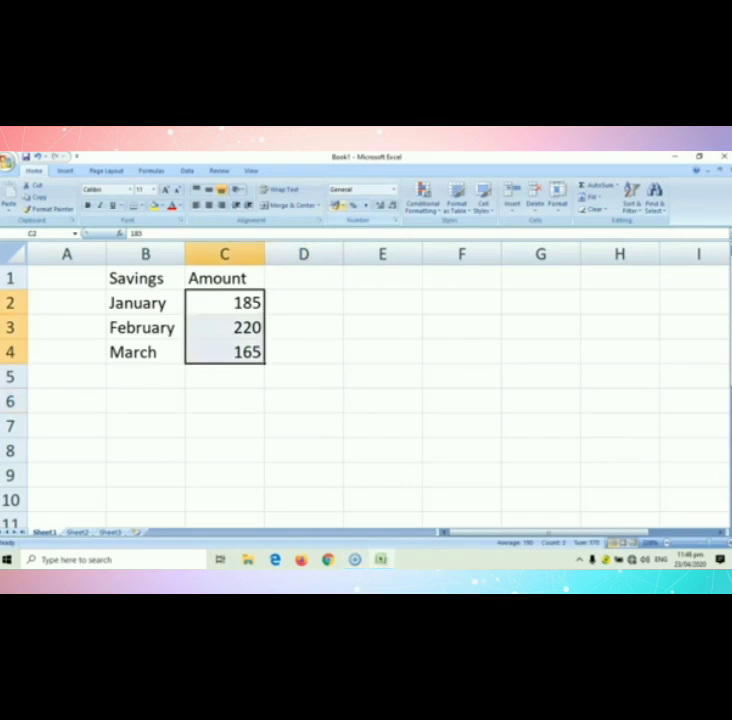
click(342, 205)
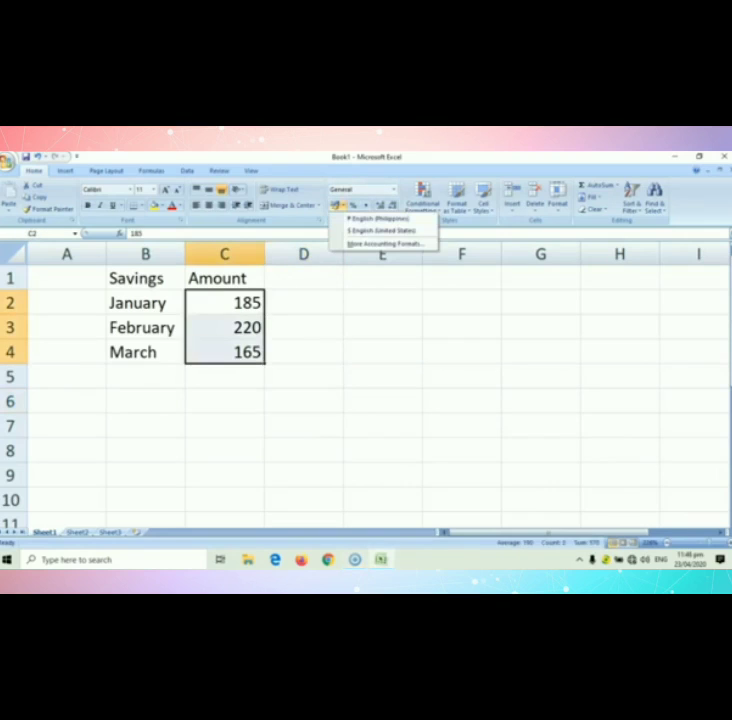
click(378, 218)
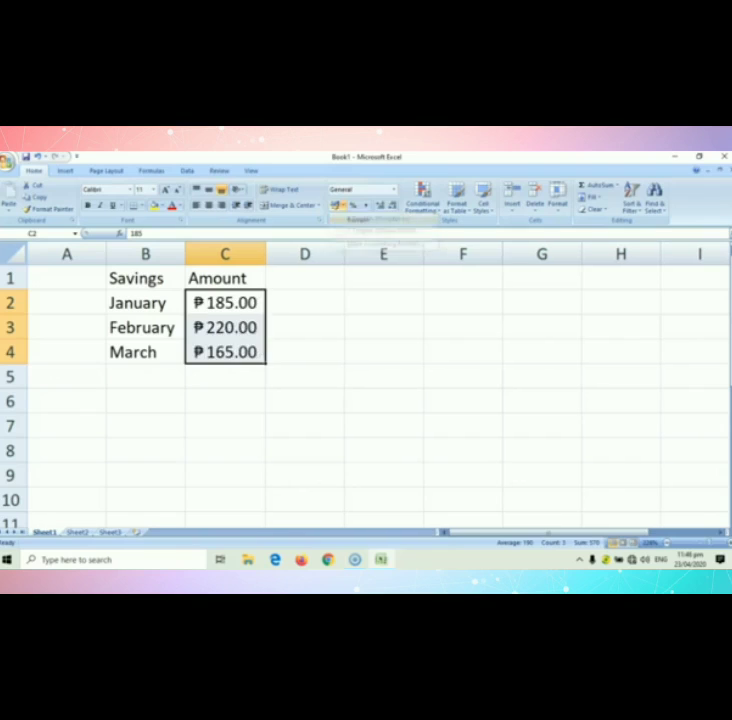
click(305, 351)
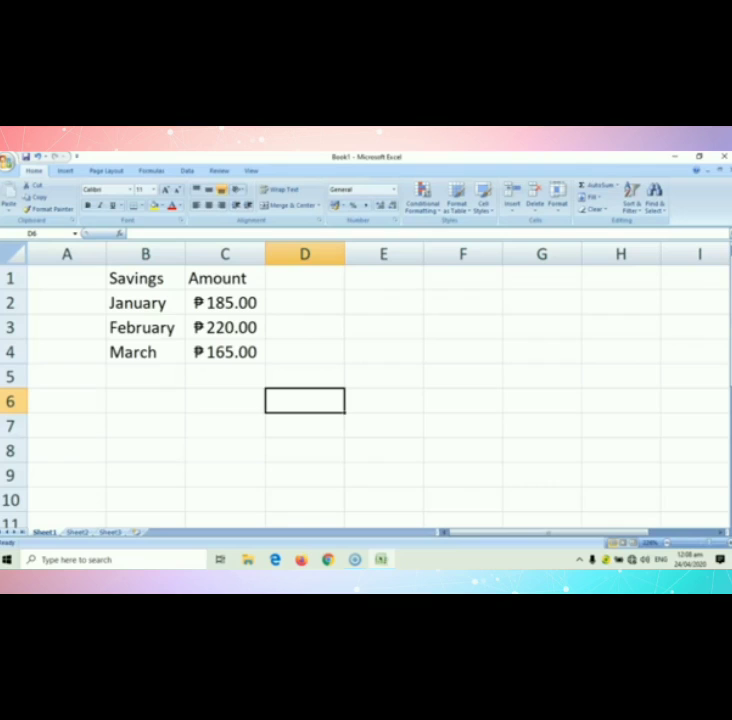
- Enter the label TOTAL in B6 and add up the monthly amounts beside it in C6 with the formula =SUM(C2:C4)
click(145, 400)
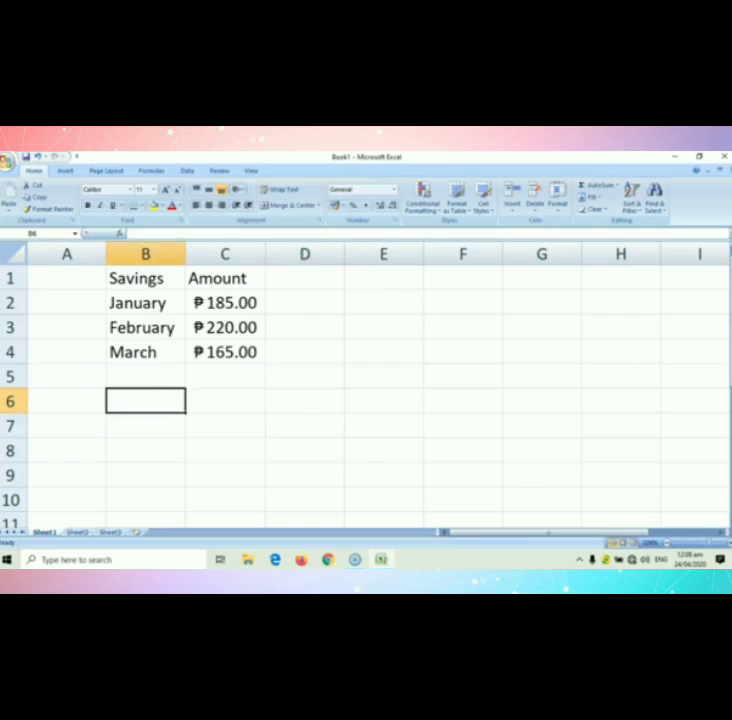
text(TOTAL)
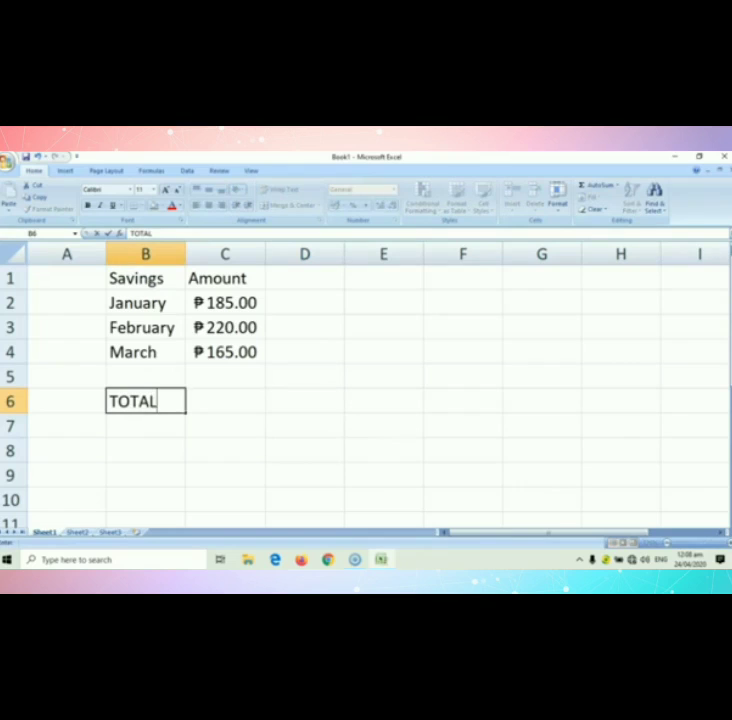
click(225, 400)
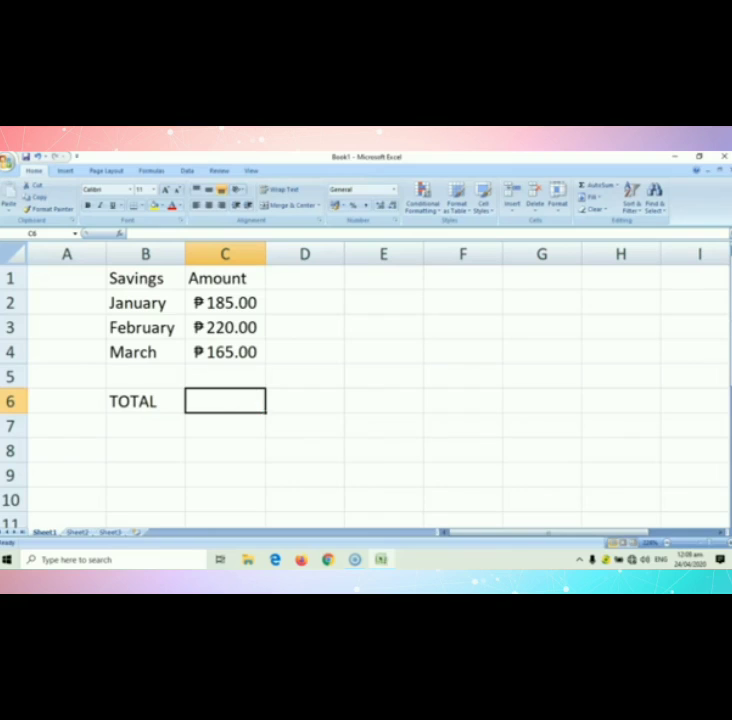
text(=)
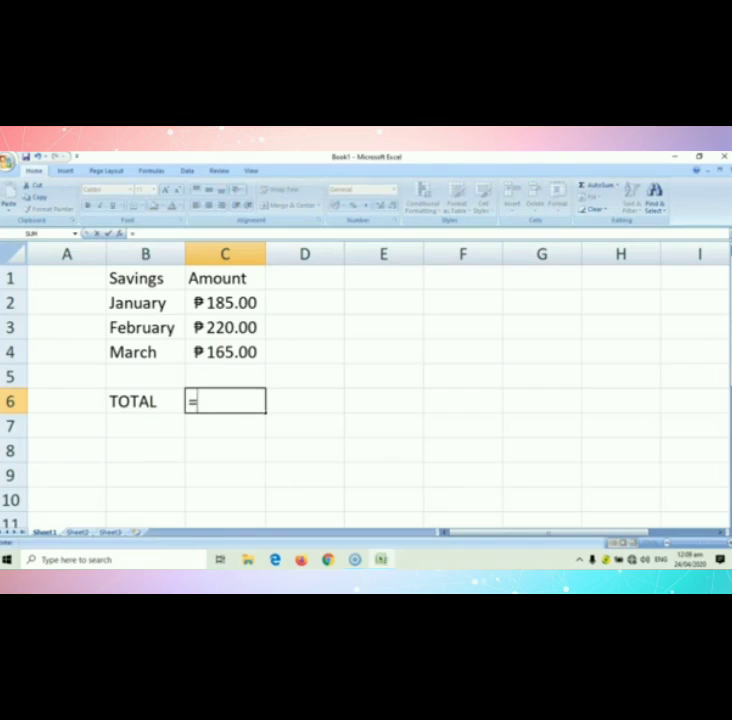
text(sum)
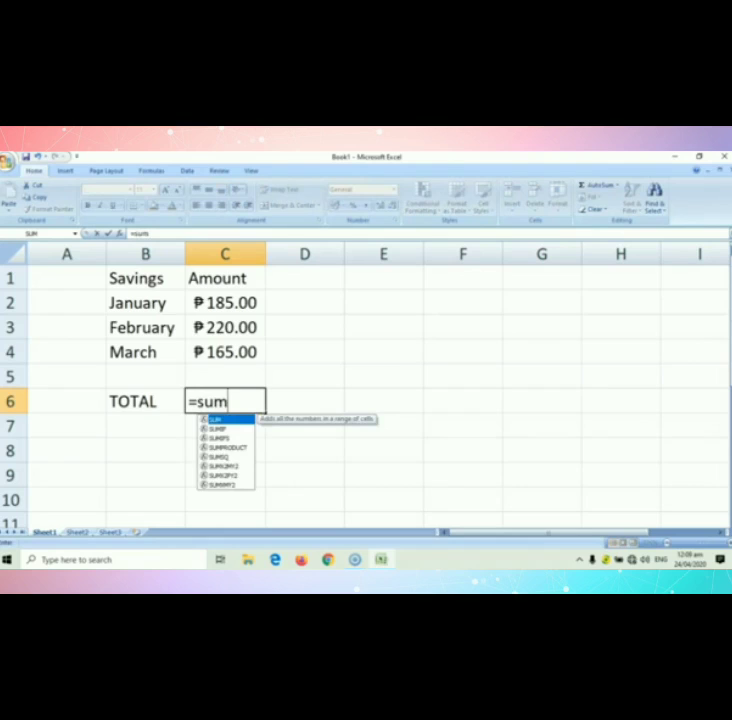
text(()
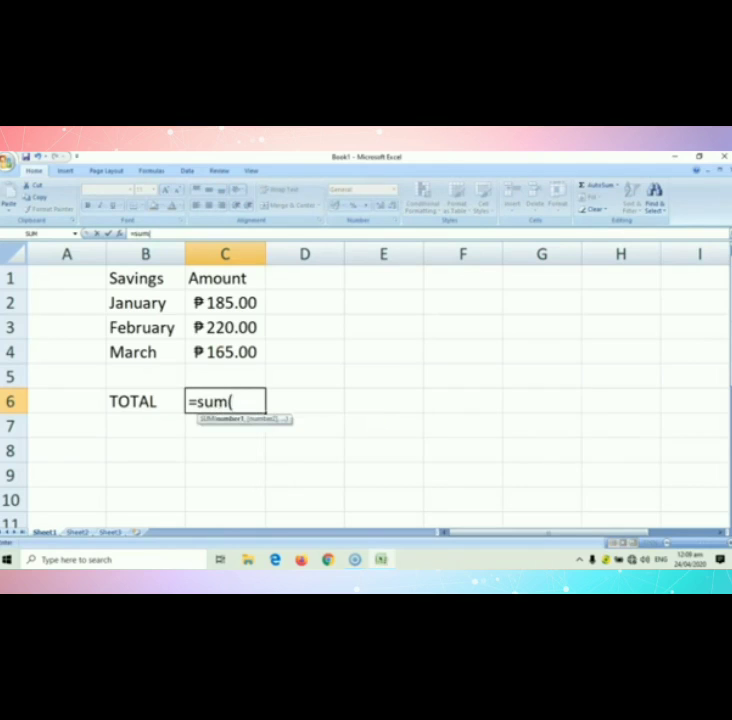
click(225, 302)
drag(225, 302, 225, 352)
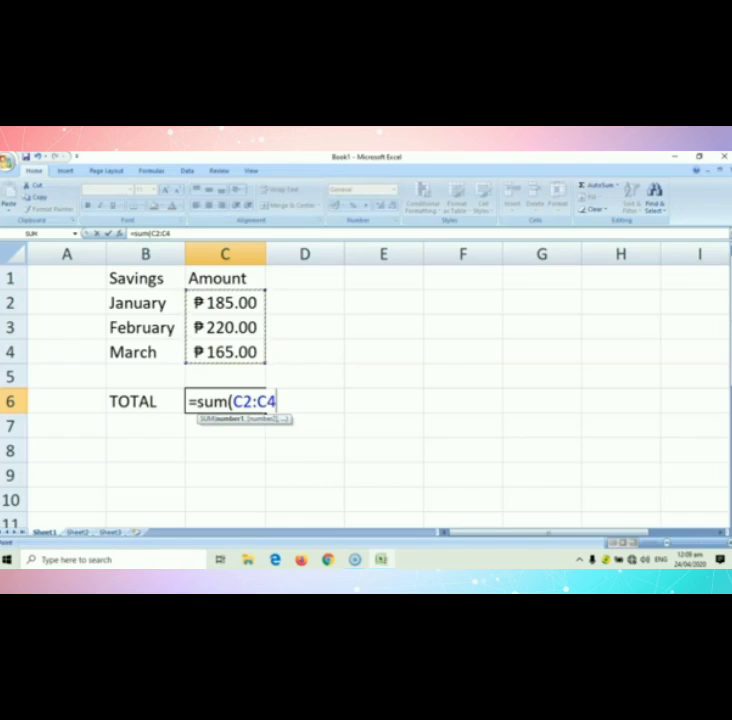
text())
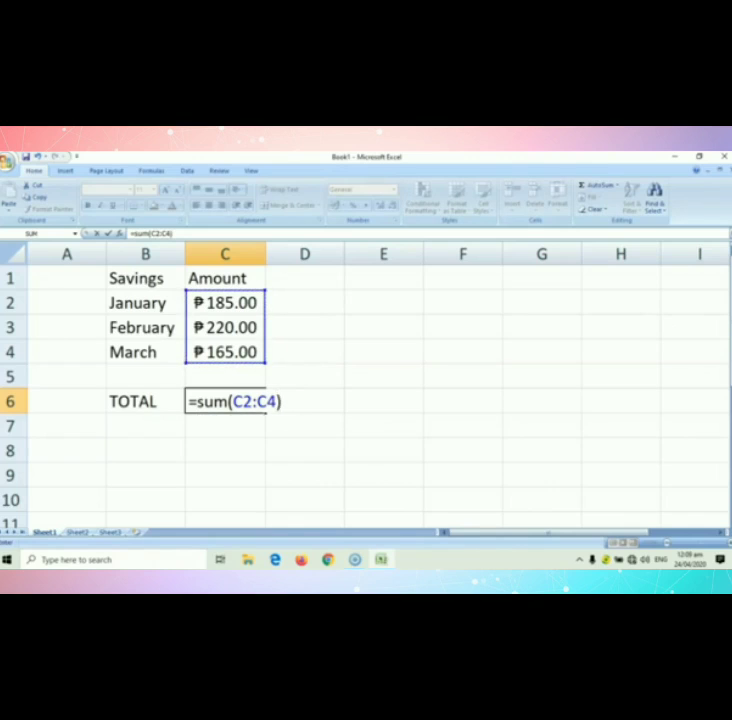
key(Return)
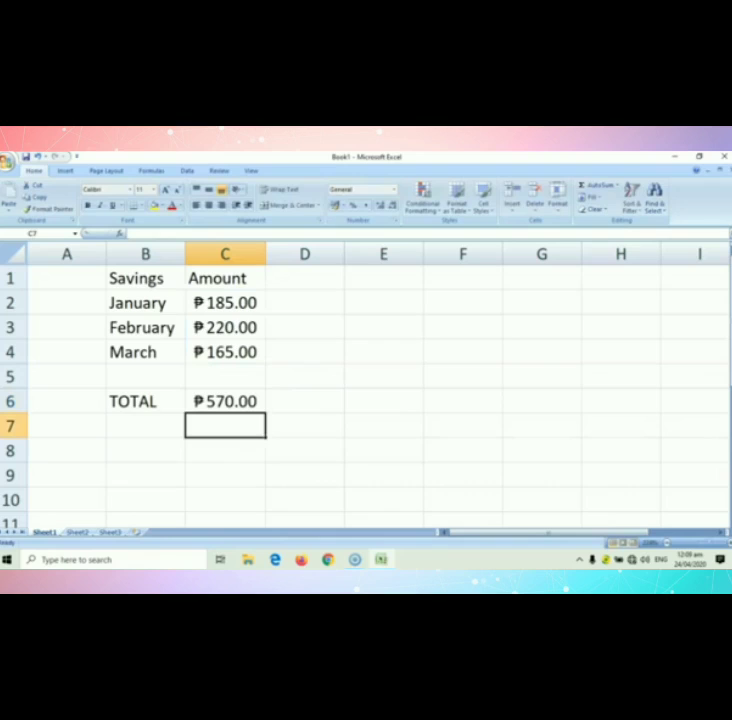
click(225, 401)
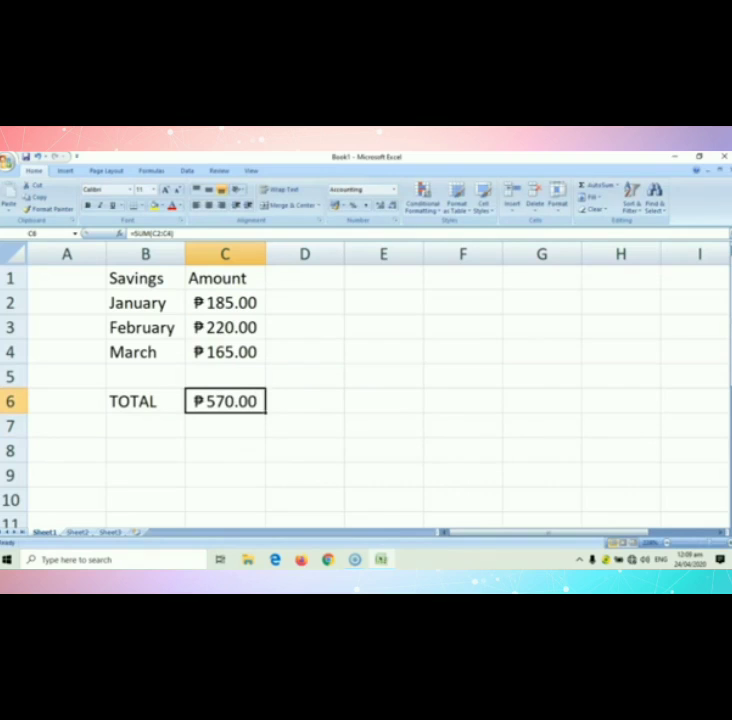
- Change the savings amounts to 190 for February in C3 and 200 for March in C4
click(225, 327)
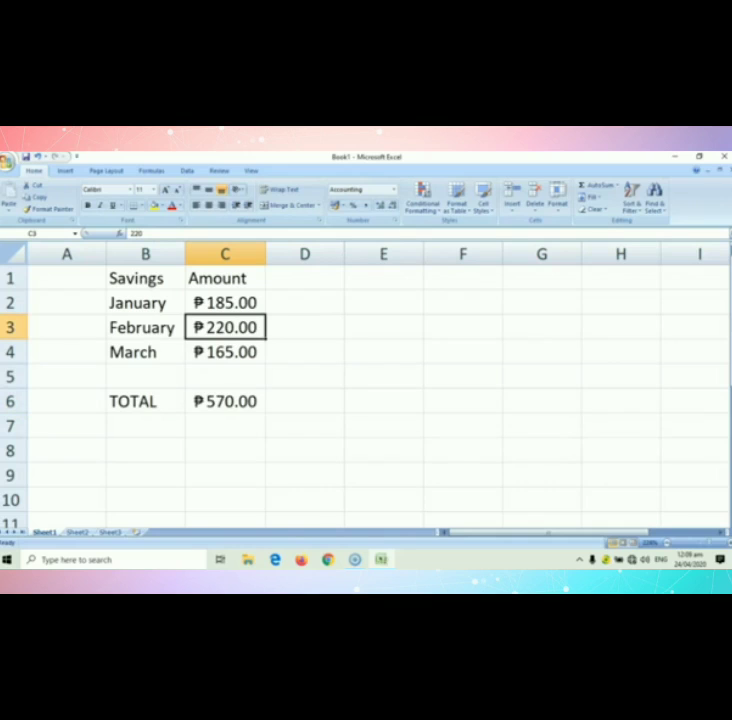
text(190)
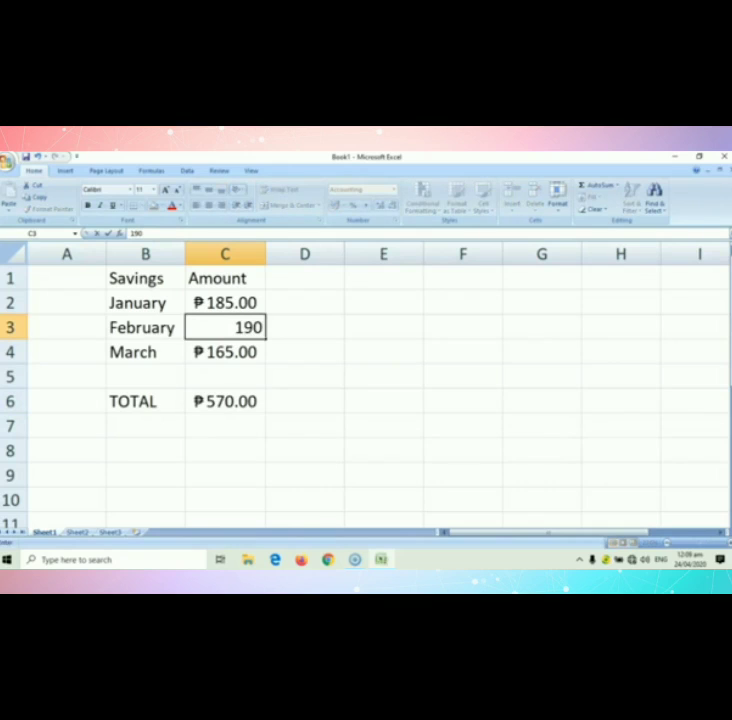
key(Return)
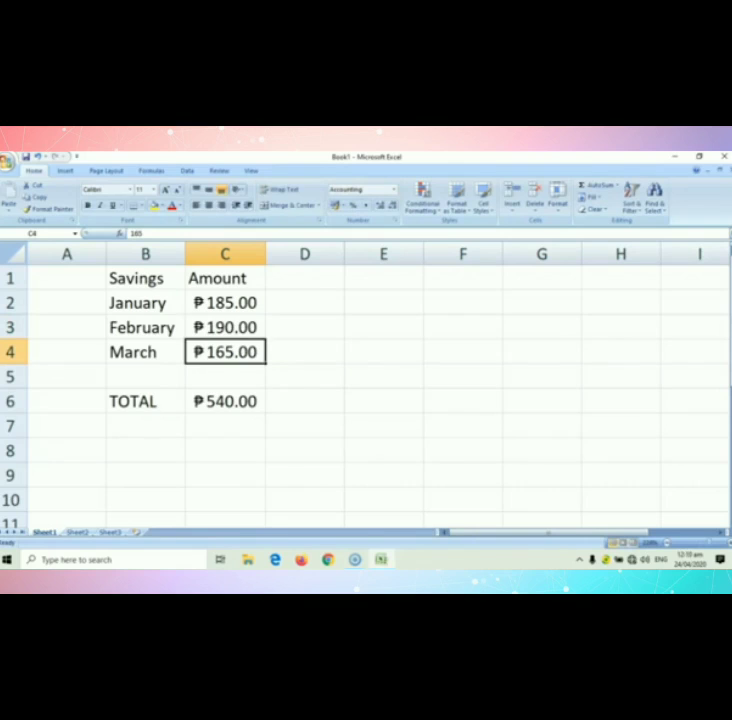
text(200)
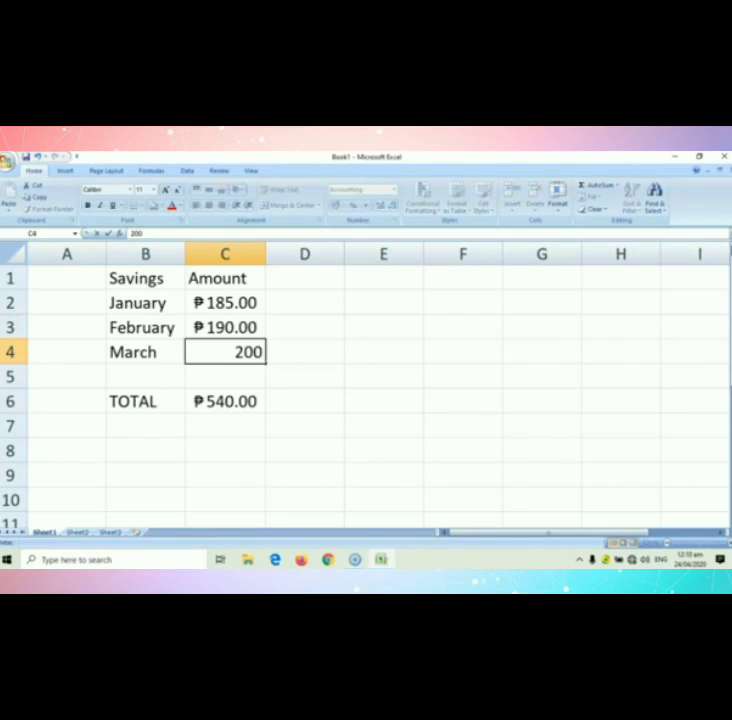
key(Return)
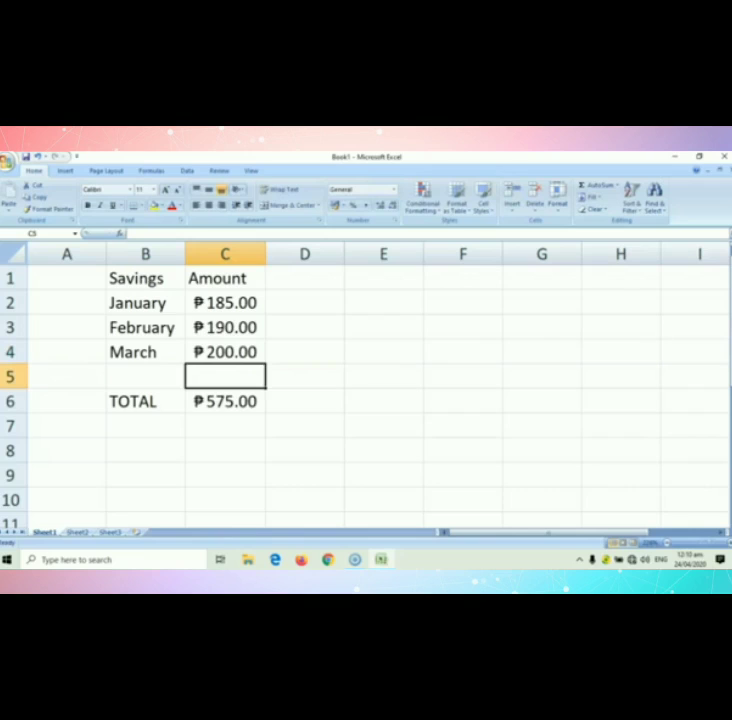